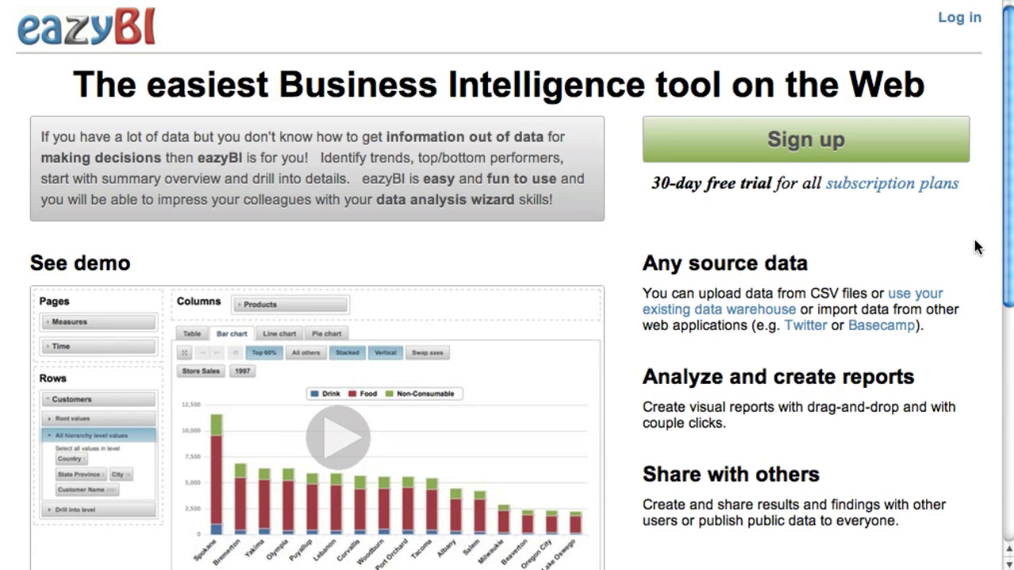
Log in to eazyBI with a 37signals ID and allow eazyBI access to the 37signals accounts
click(961, 18)
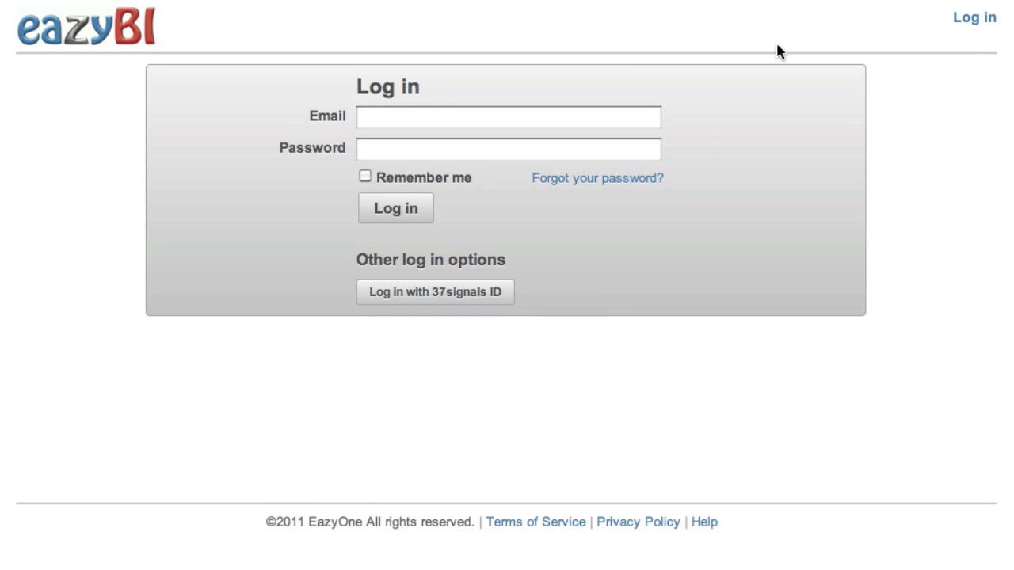
click(436, 298)
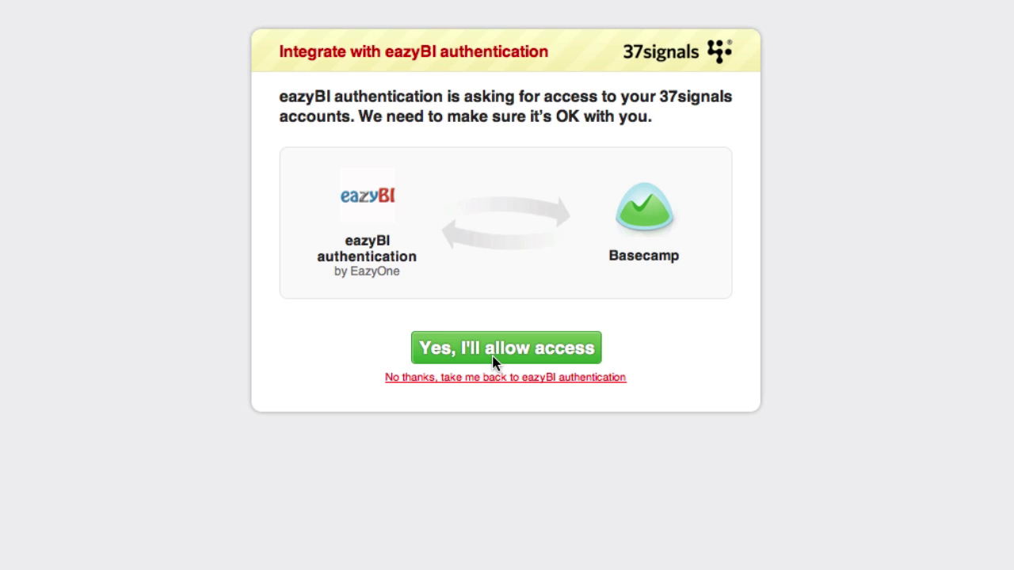
click(494, 362)
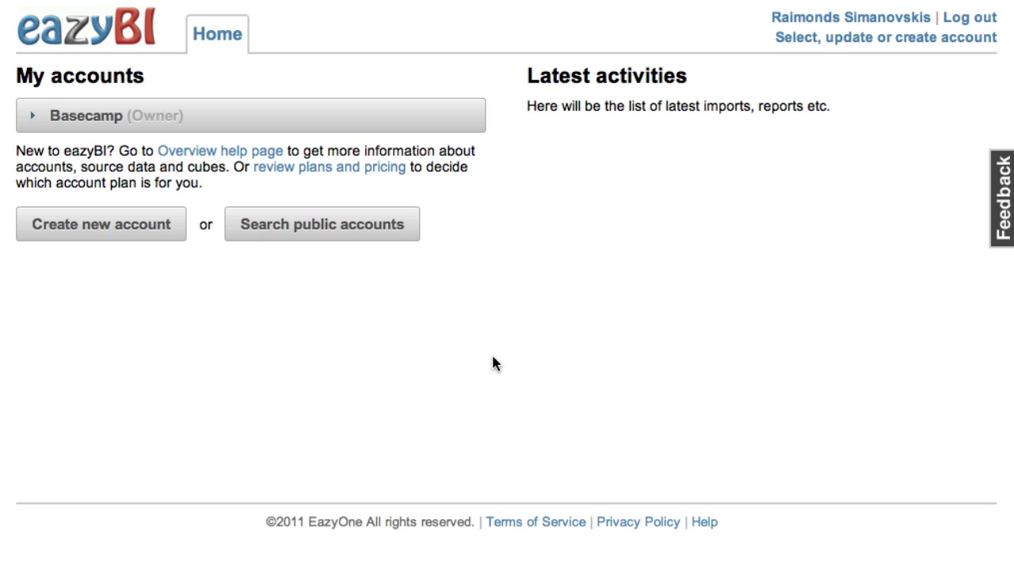
Create a new account named 'Highrise demo' on the BASIC plan
click(55, 227)
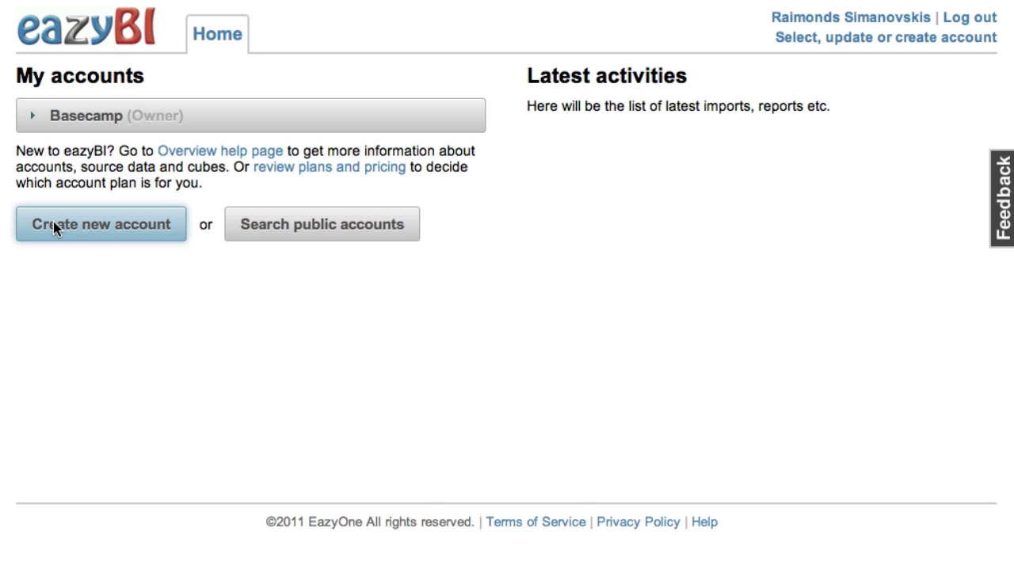
text(Highrise demo)
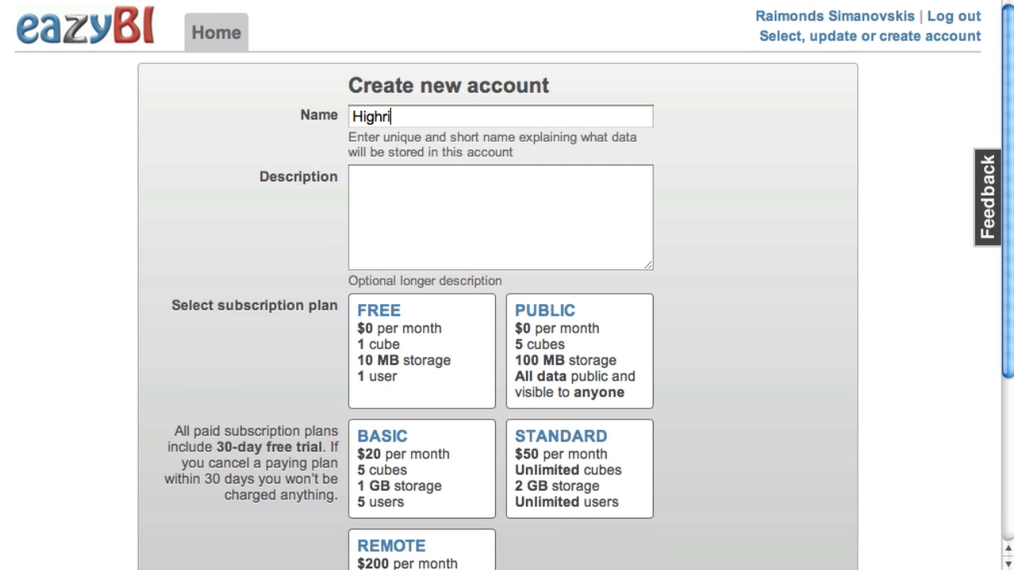
click(442, 454)
scroll(444, 453, down, 5)
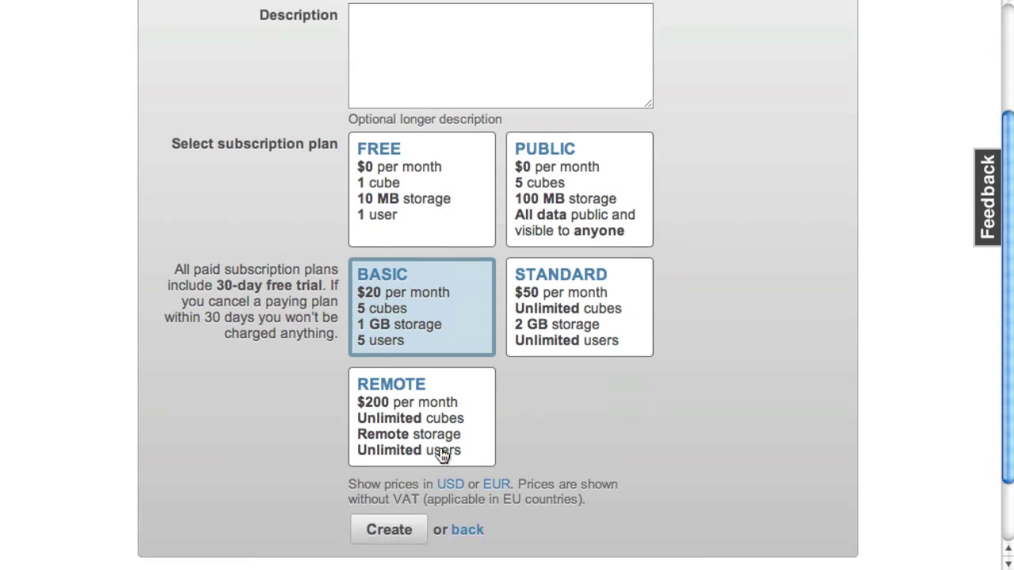
click(389, 445)
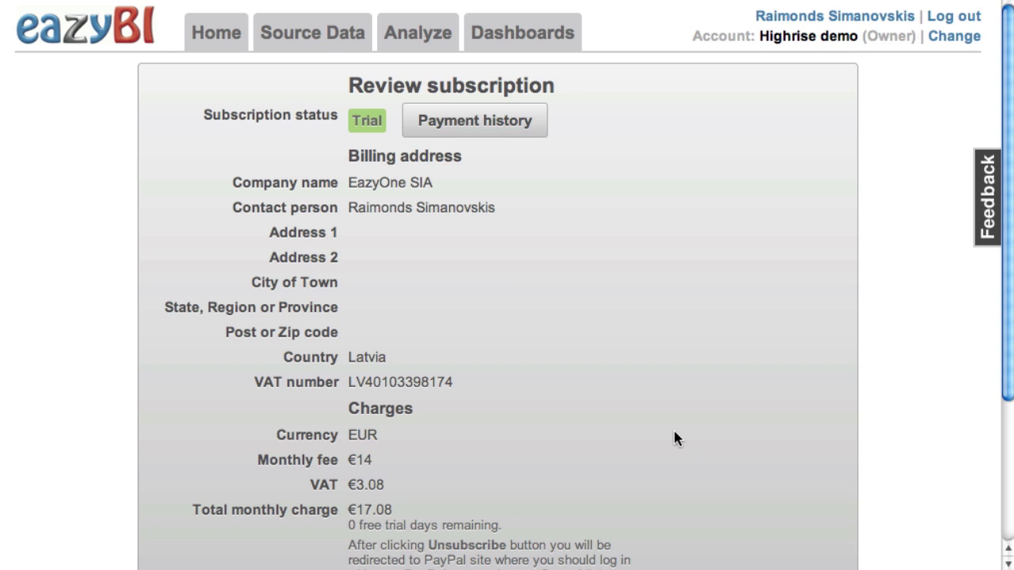
Add a Highrise source application, allow 37signals access, and import the selected Highrise account's data
click(318, 48)
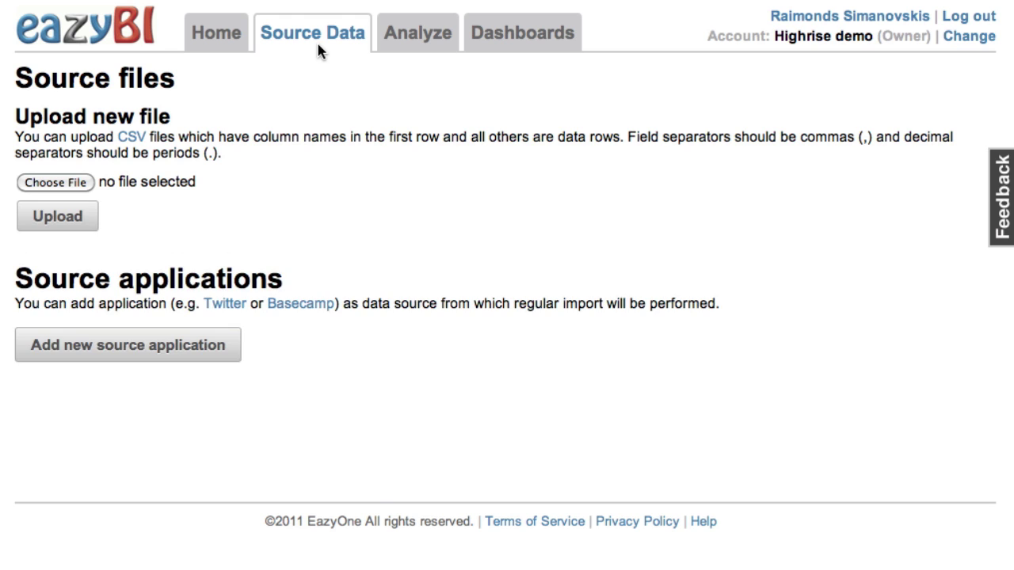
click(190, 359)
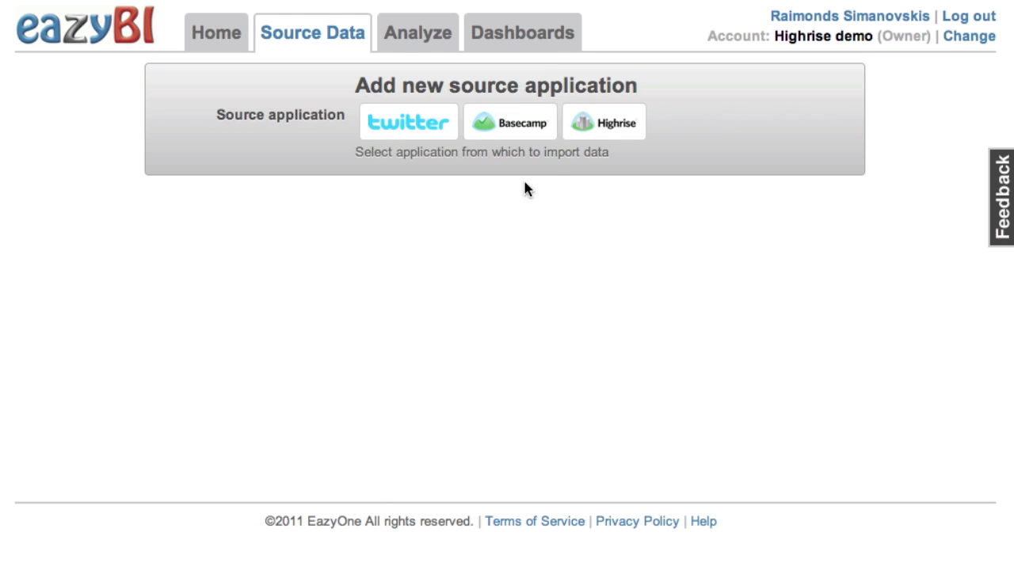
click(606, 129)
click(409, 352)
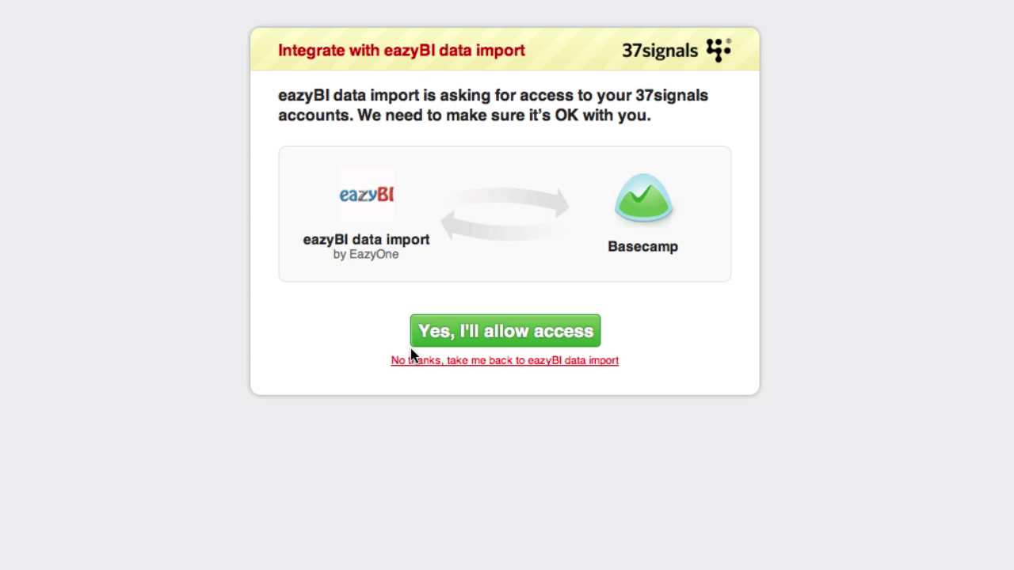
click(479, 336)
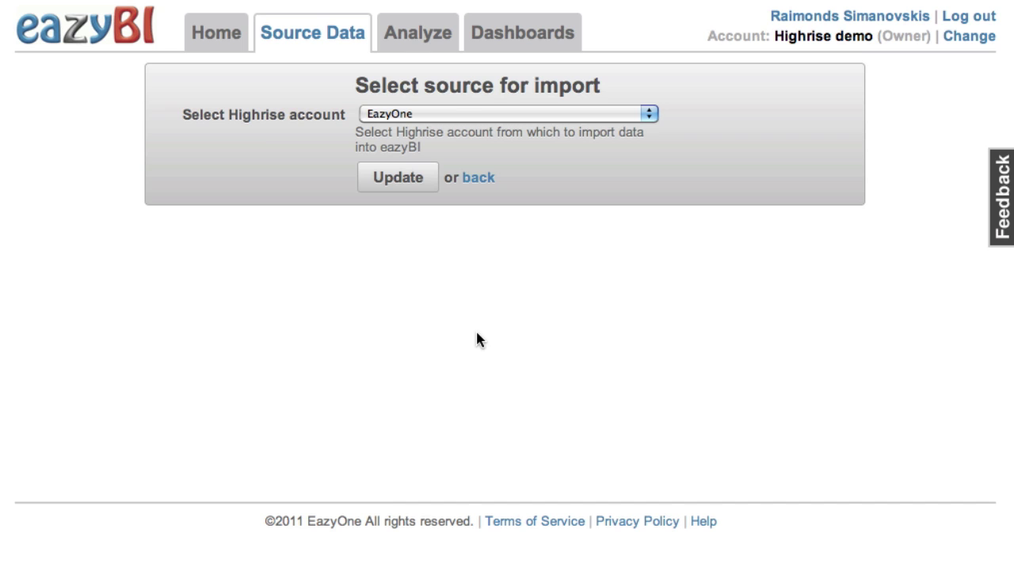
click(412, 182)
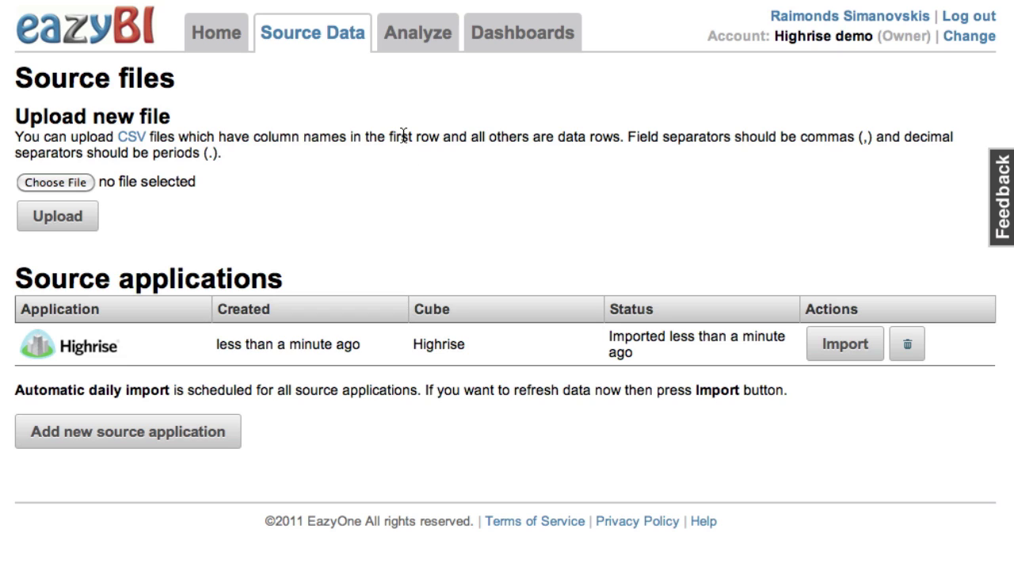
Open the Highrise Deals cube's Sample deals list report and expand it to a full-width table
click(408, 45)
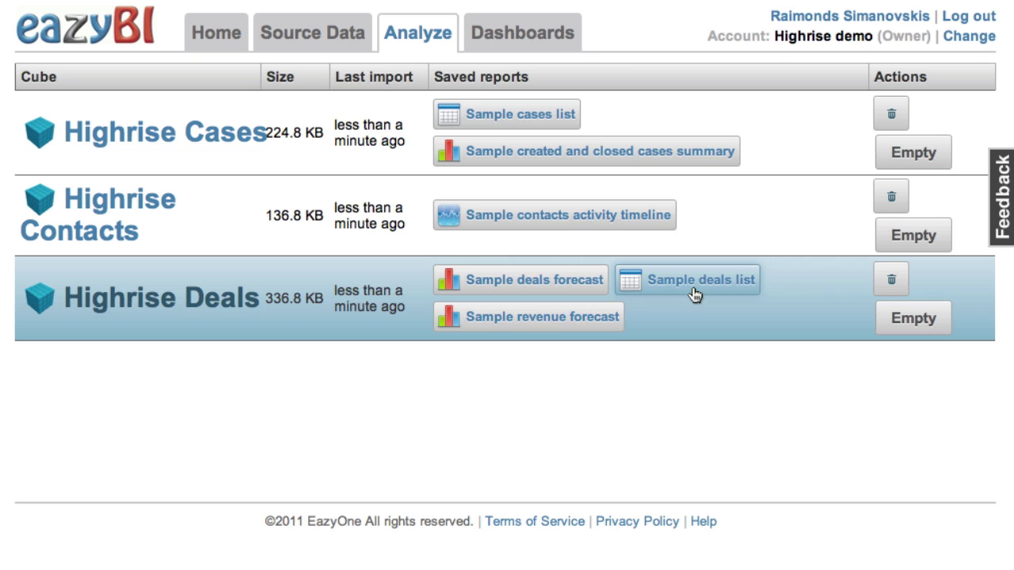
click(694, 285)
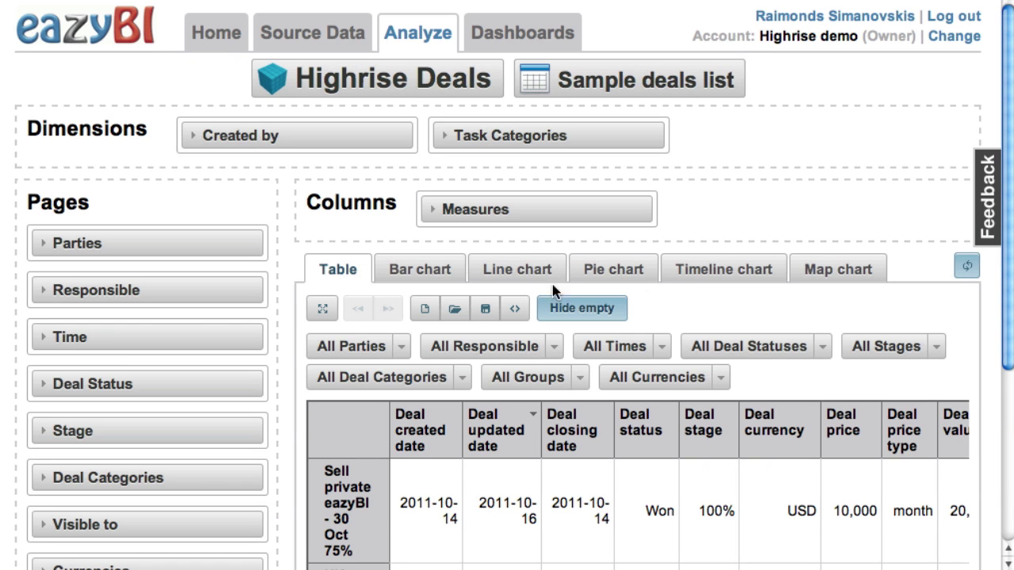
click(323, 310)
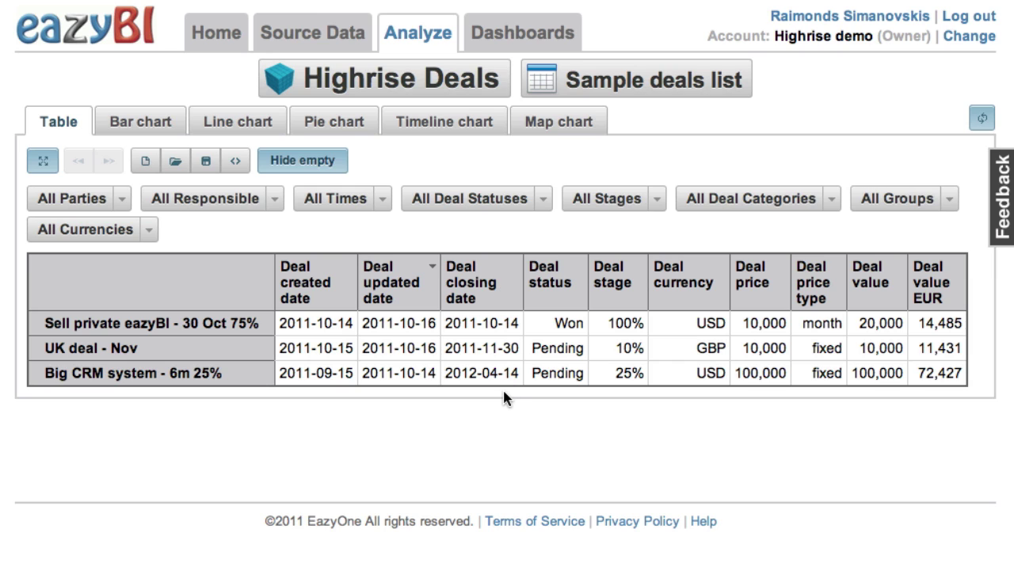
click(121, 205)
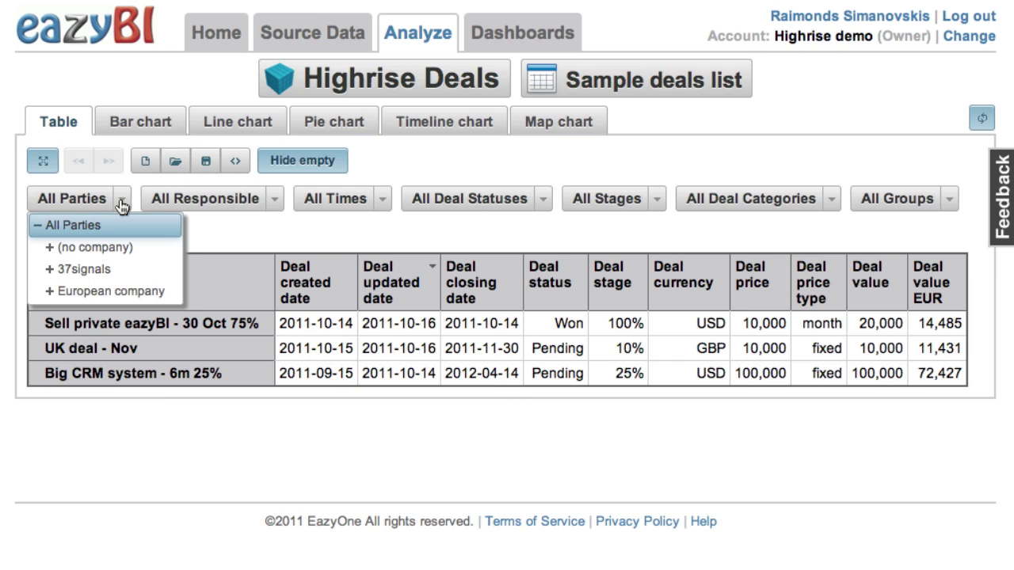
click(151, 274)
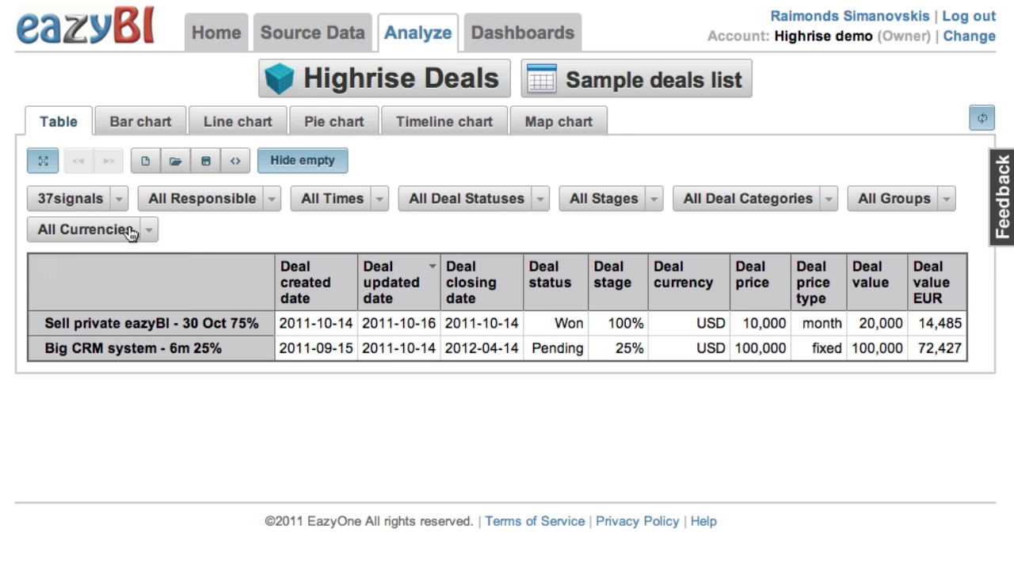
click(122, 199)
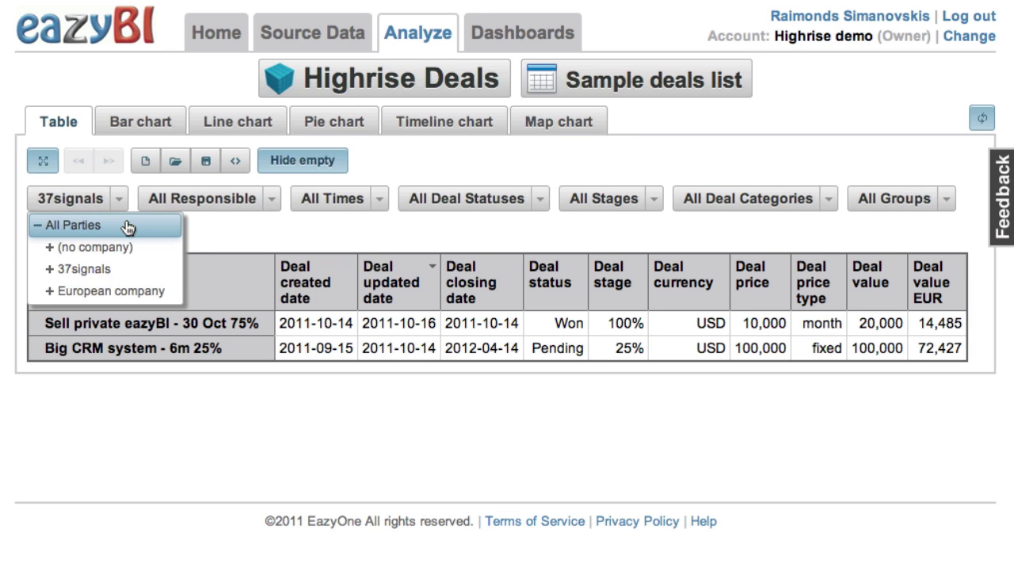
click(128, 228)
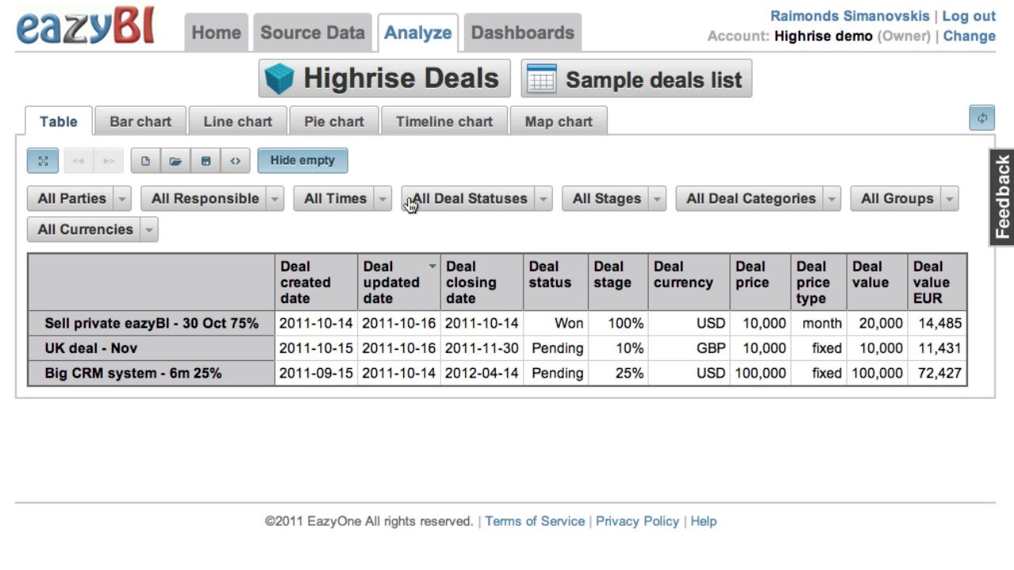
click(543, 205)
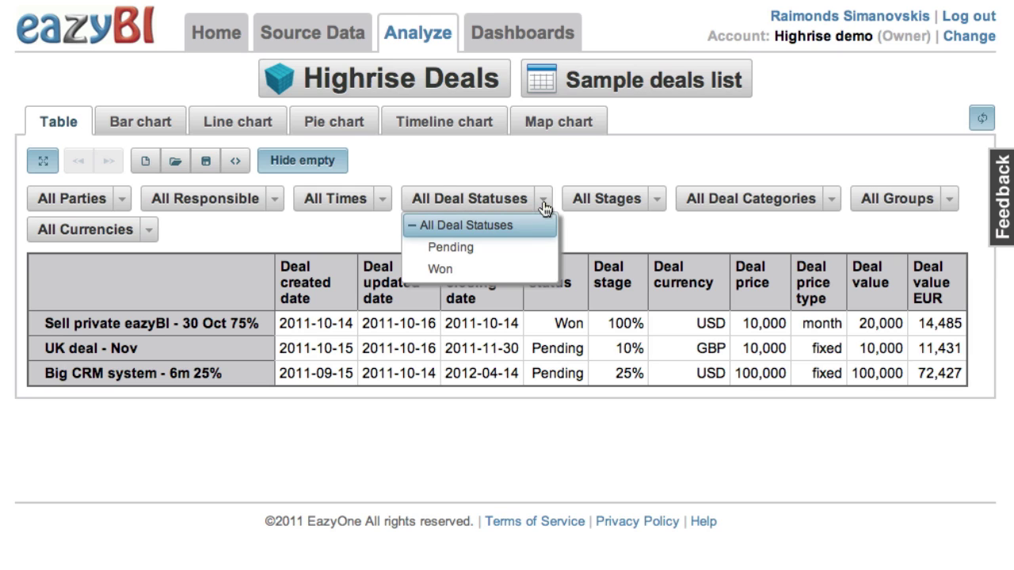
click(526, 248)
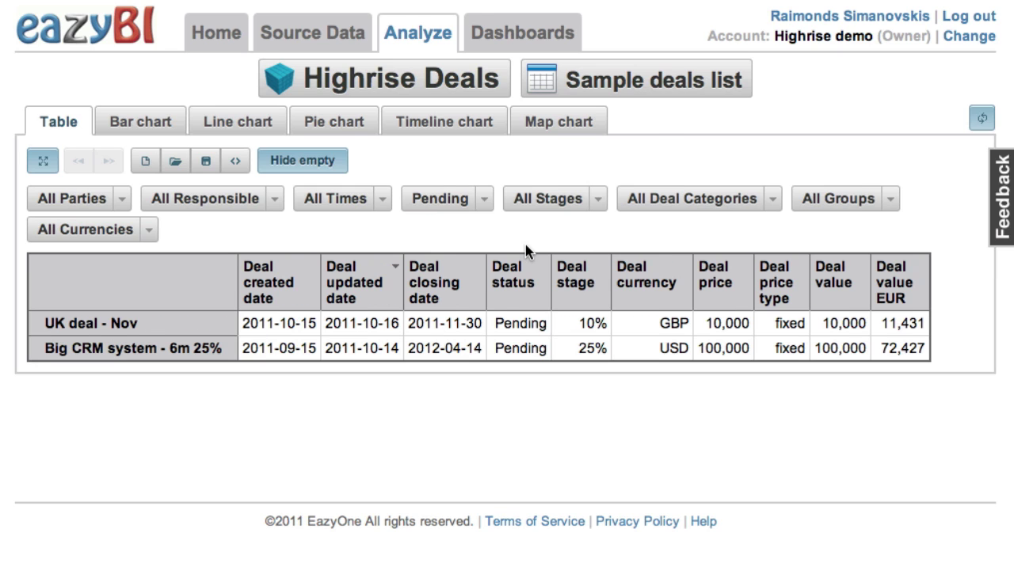
click(486, 209)
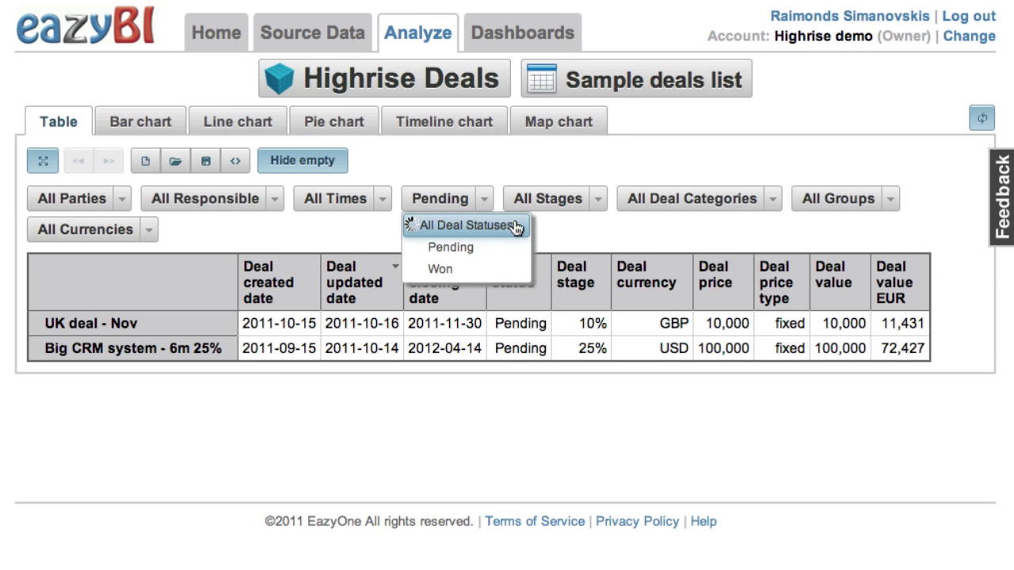
click(516, 227)
click(656, 199)
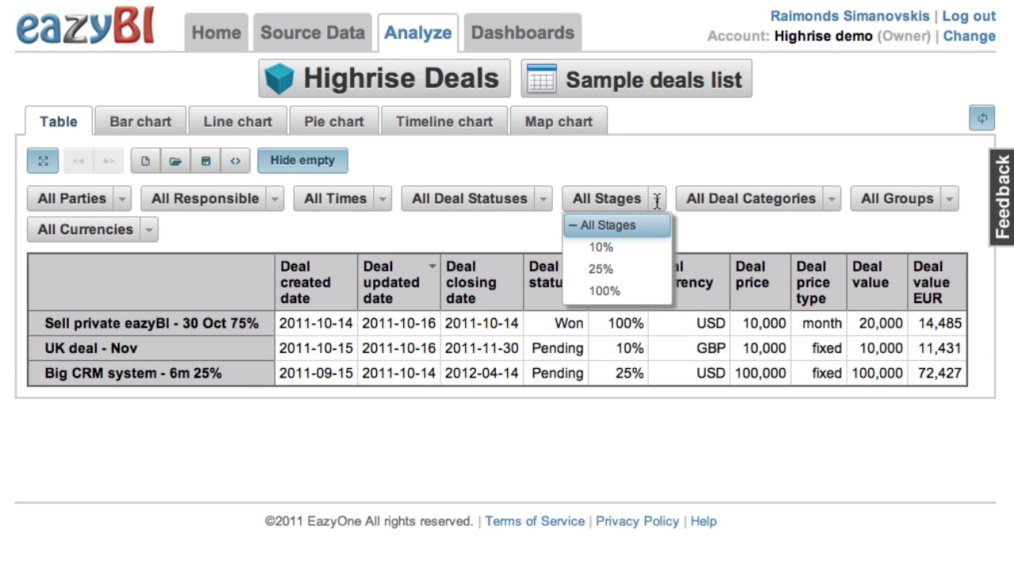
click(642, 270)
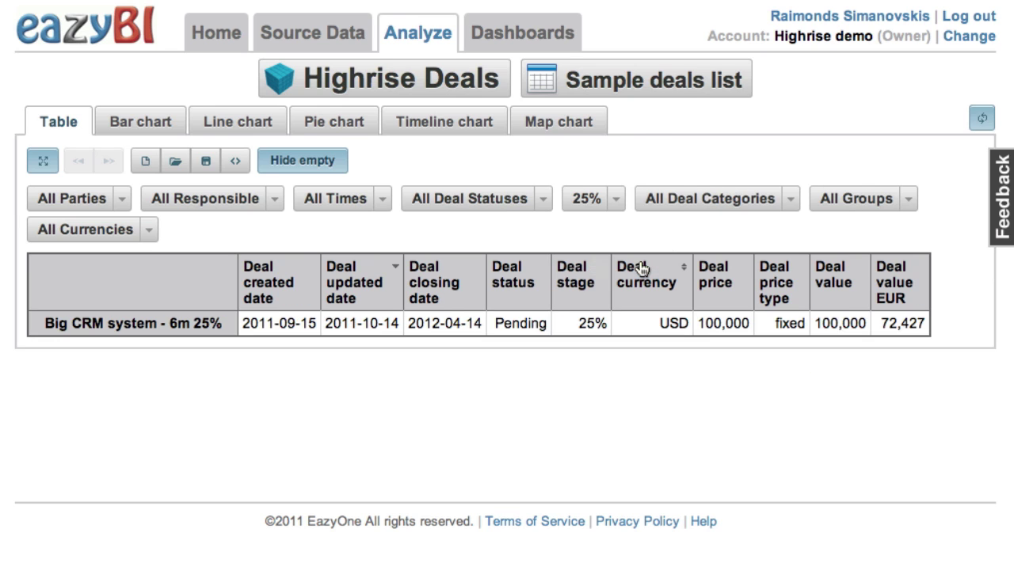
click(617, 200)
click(628, 228)
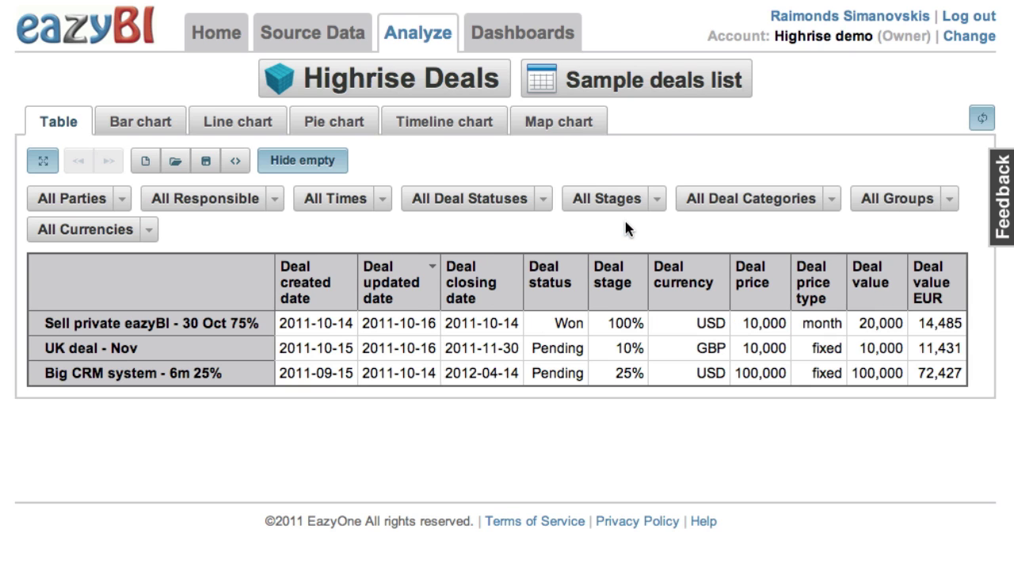
Open the saved Sample deals forecast report and review its bar chart of forecast value EUR by month
click(175, 161)
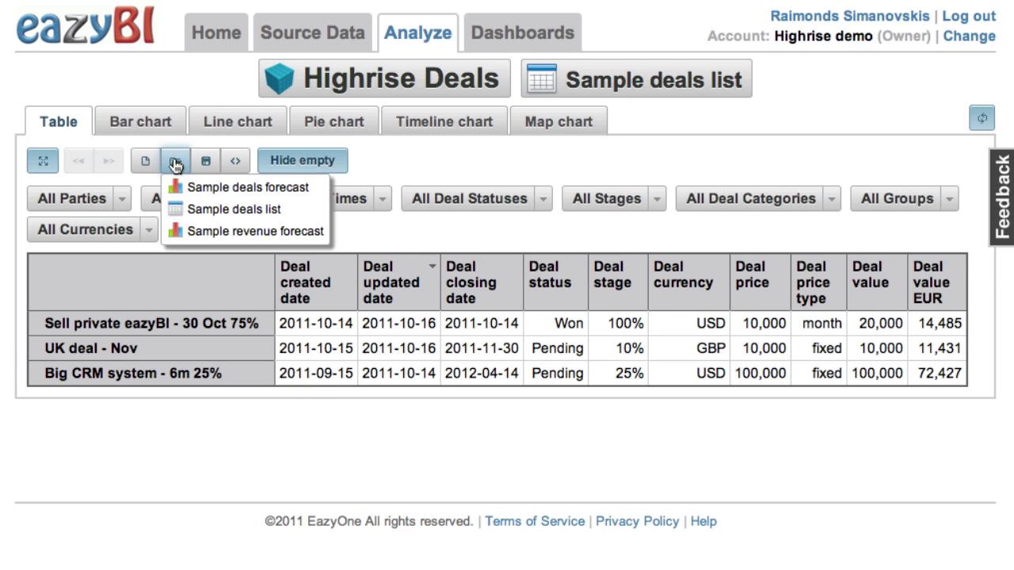
click(248, 191)
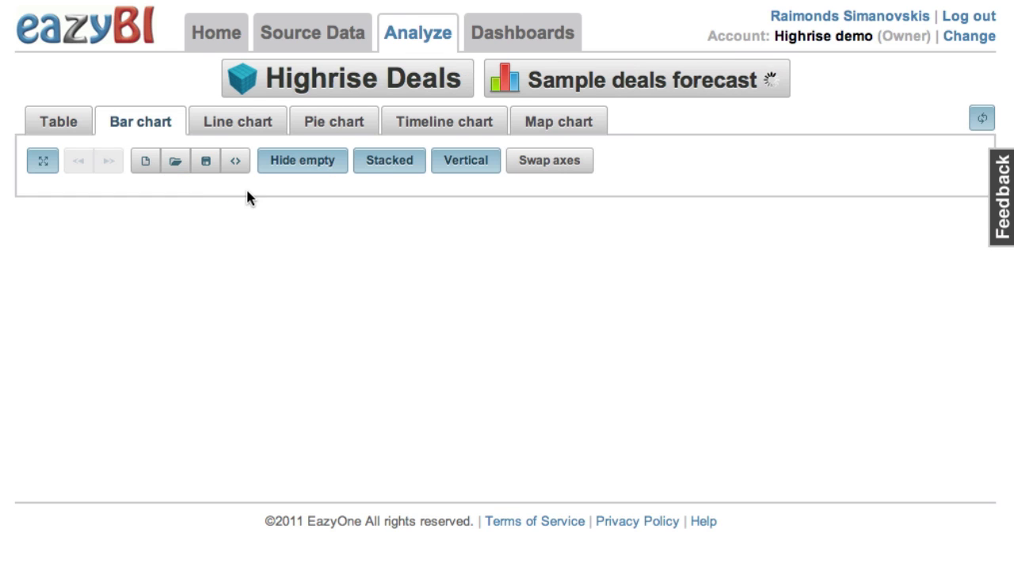
scroll(248, 198, down, 5)
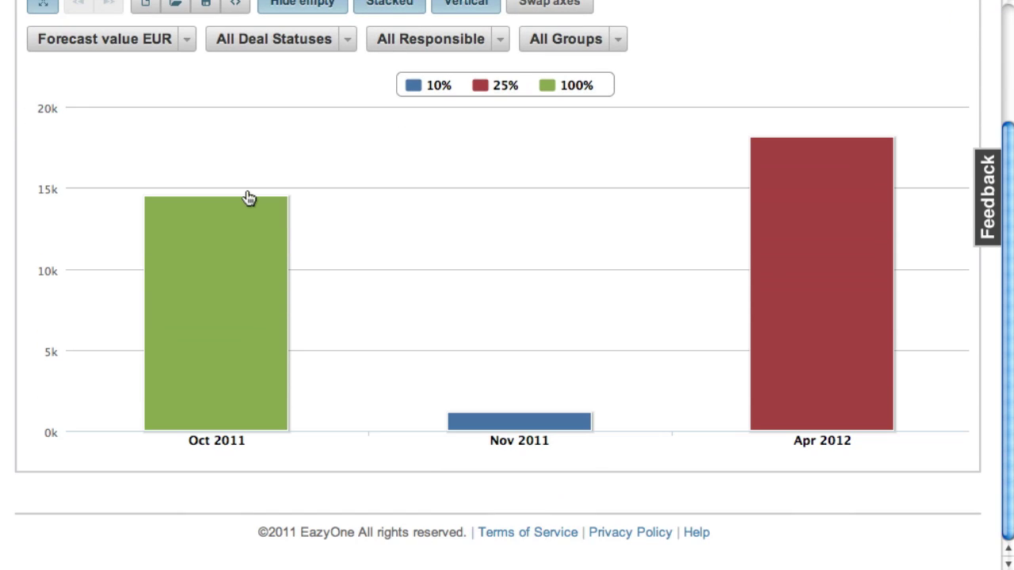
mouse_move(245, 229)
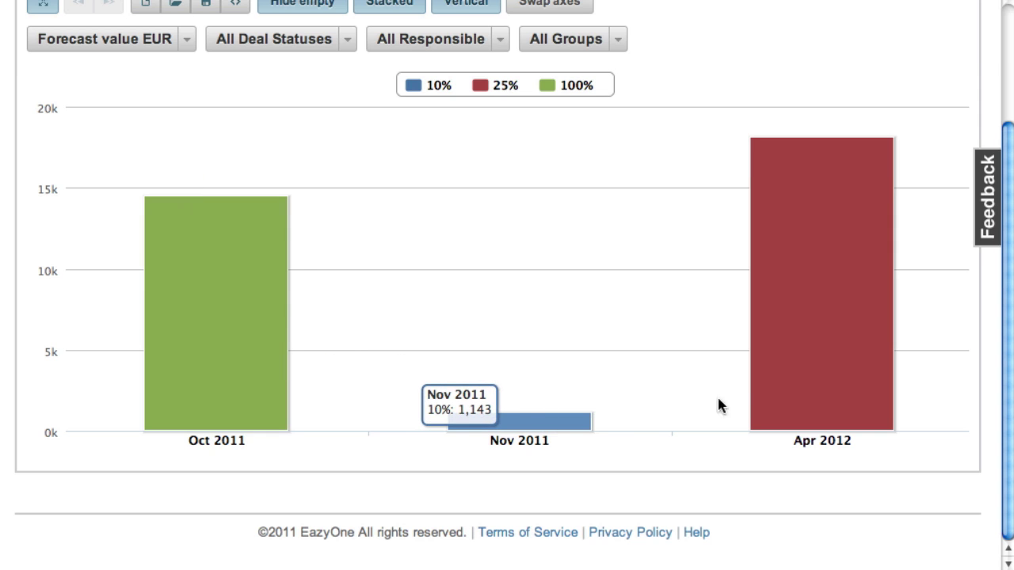
mouse_move(799, 383)
scroll(799, 388, up, 5)
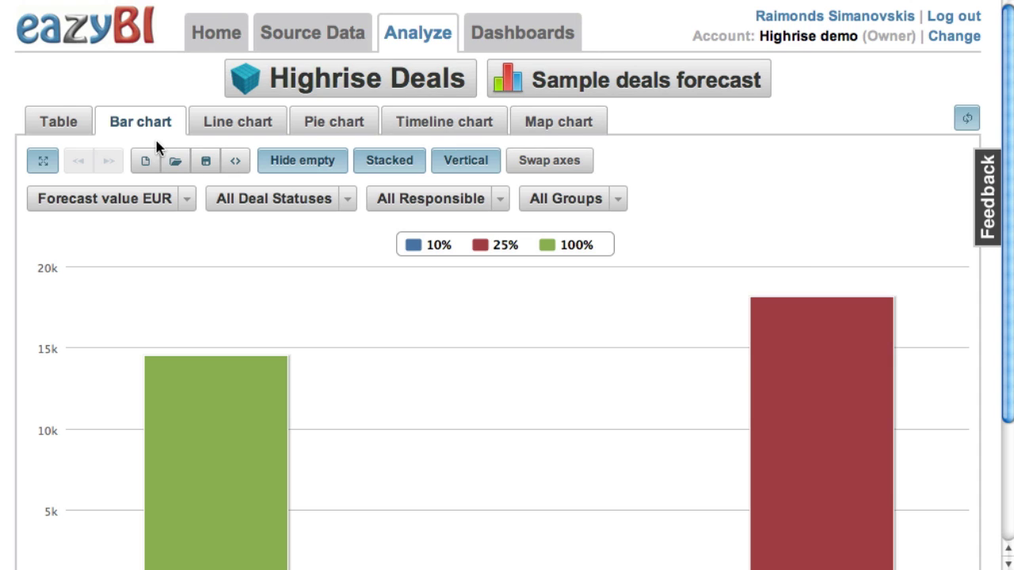
Open the saved Sample revenue forecast report and review its forecast revenue EUR bar chart
click(173, 161)
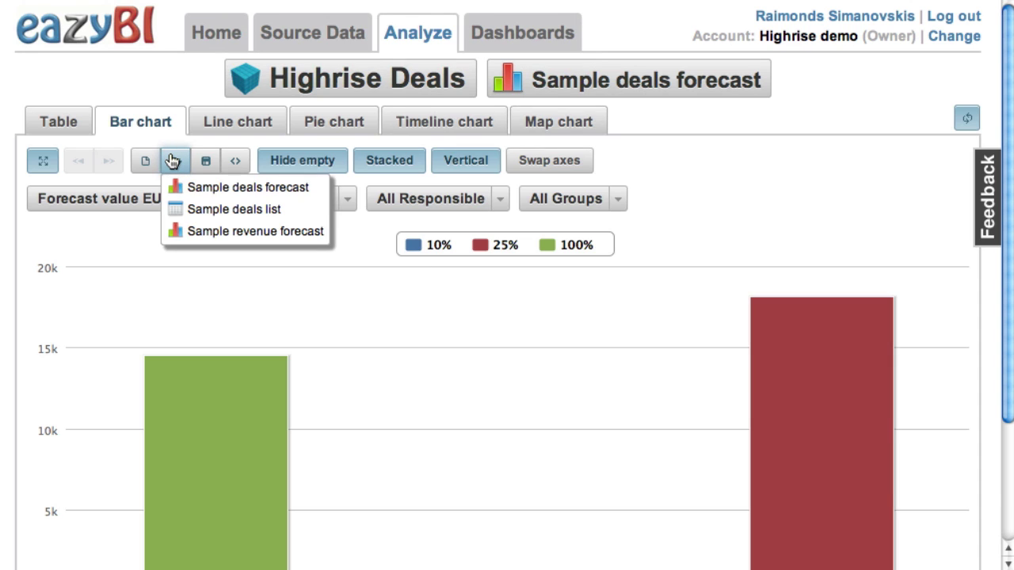
click(316, 234)
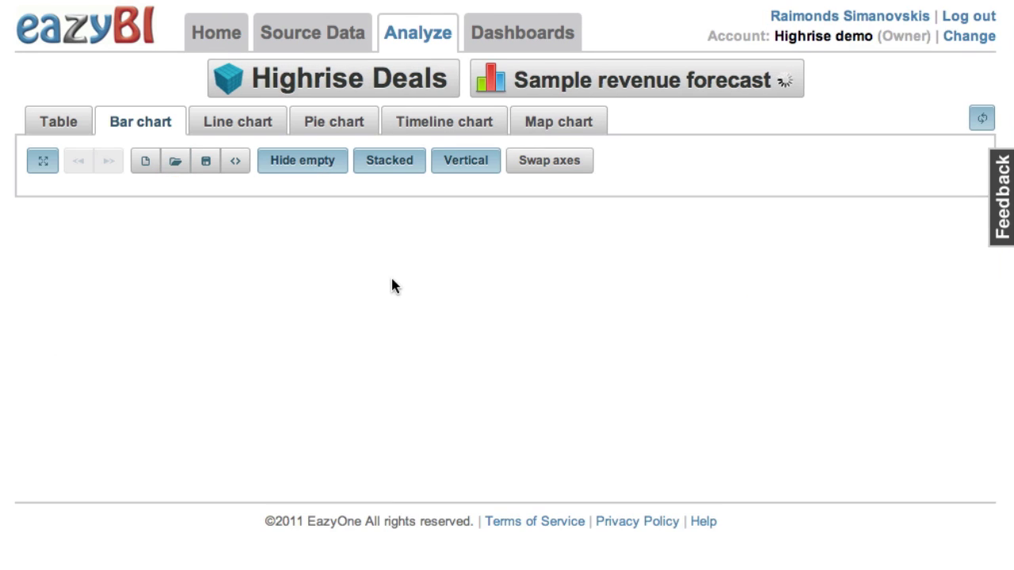
scroll(392, 281, down, 3)
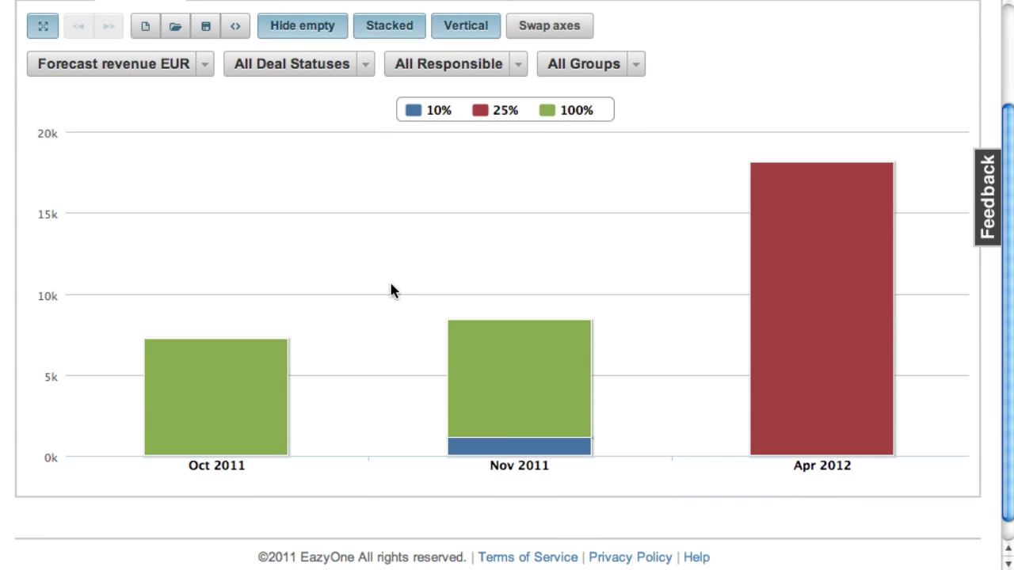
scroll(390, 341, up, 3)
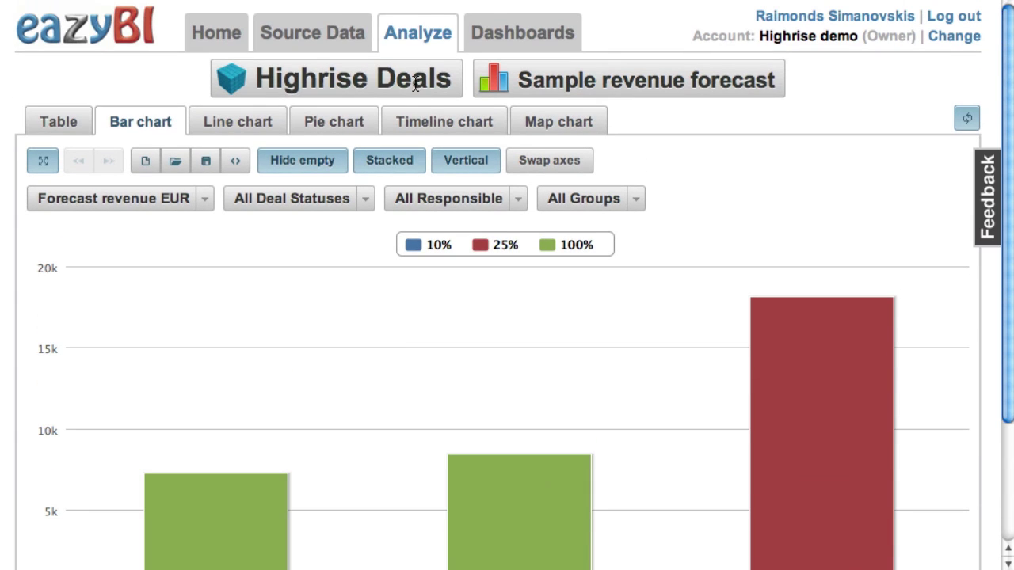
View the Highrise Cases cube's Sample created and closed cases summary chart, then go to Dashboards
click(422, 39)
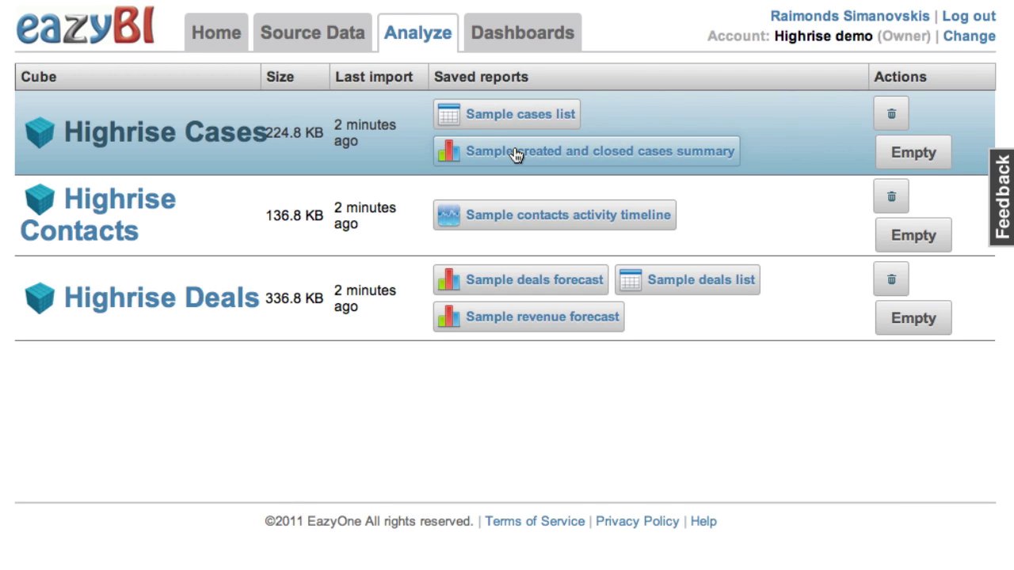
click(514, 153)
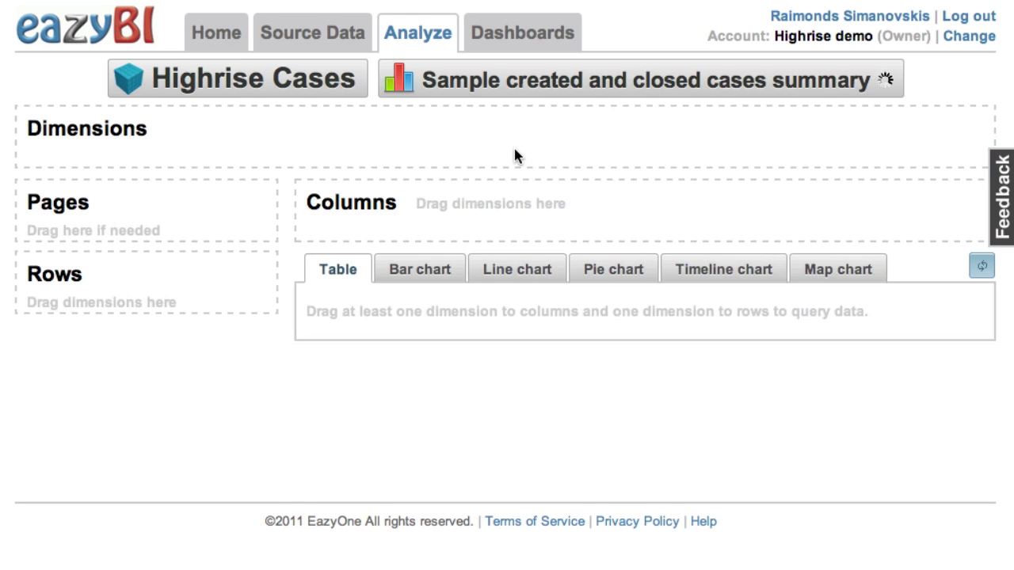
scroll(515, 154, down, 3)
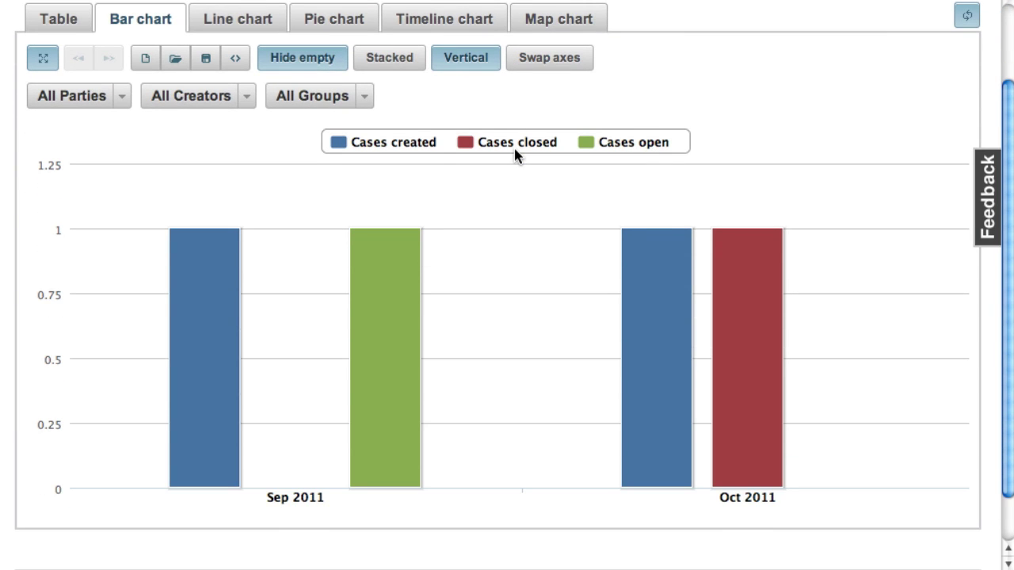
scroll(514, 154, up, 3)
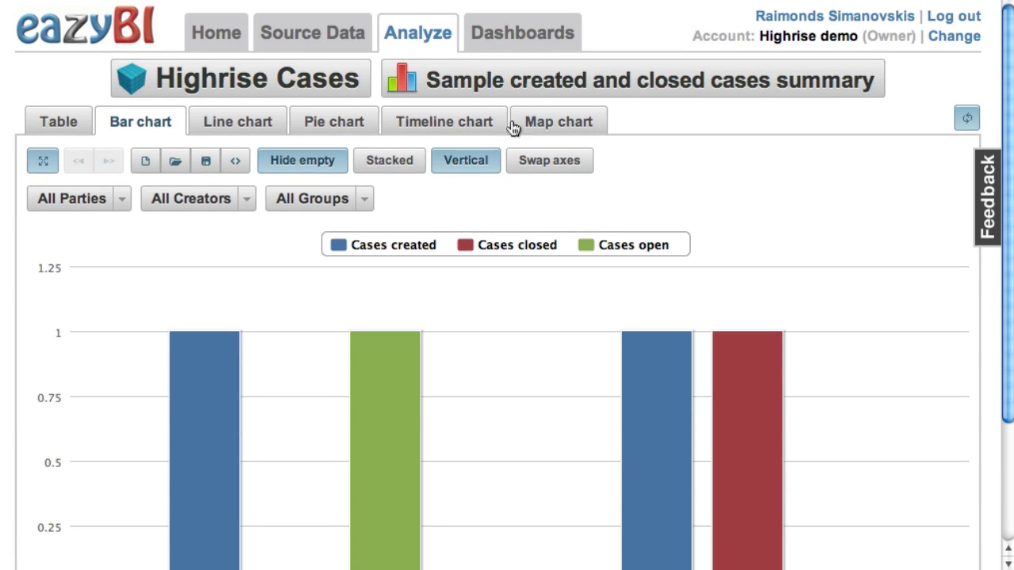
click(520, 36)
Start a new dashboard and name it 'Deals'
click(112, 149)
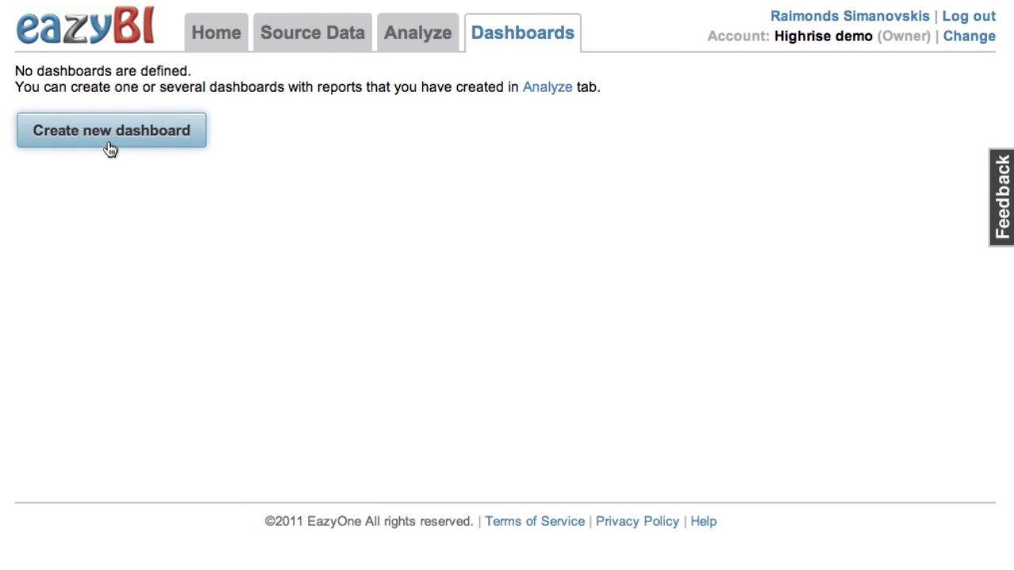
click(103, 87)
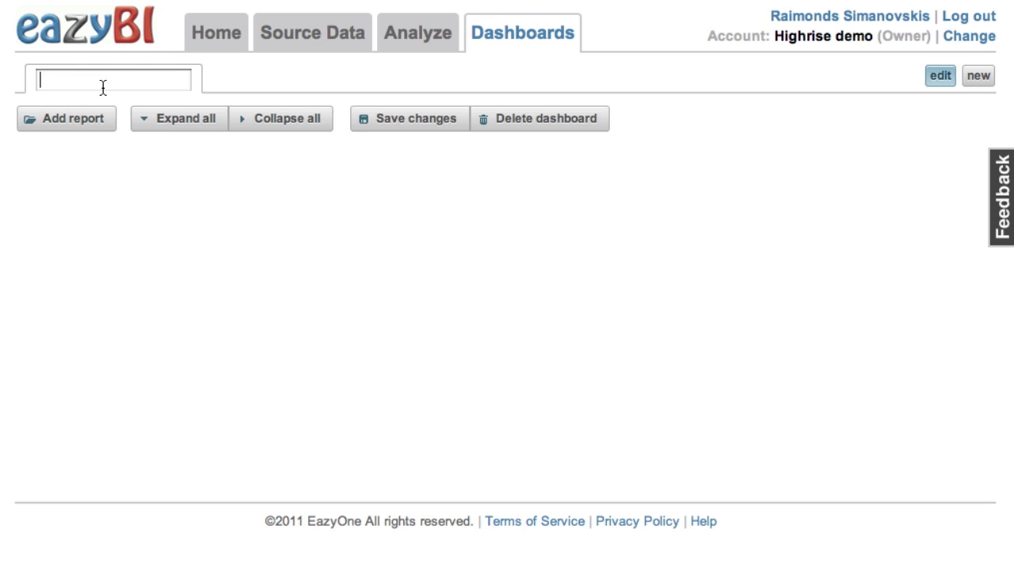
text(Deals)
Add the Sample deals forecast, Sample revenue forecast and Sample deals list reports to the dashboard
click(90, 127)
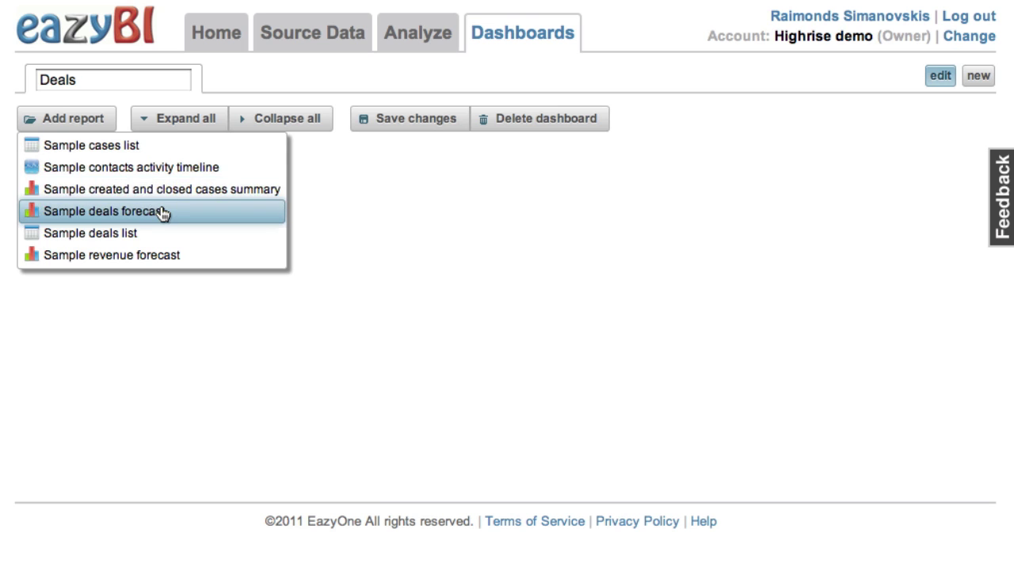
click(163, 212)
click(100, 125)
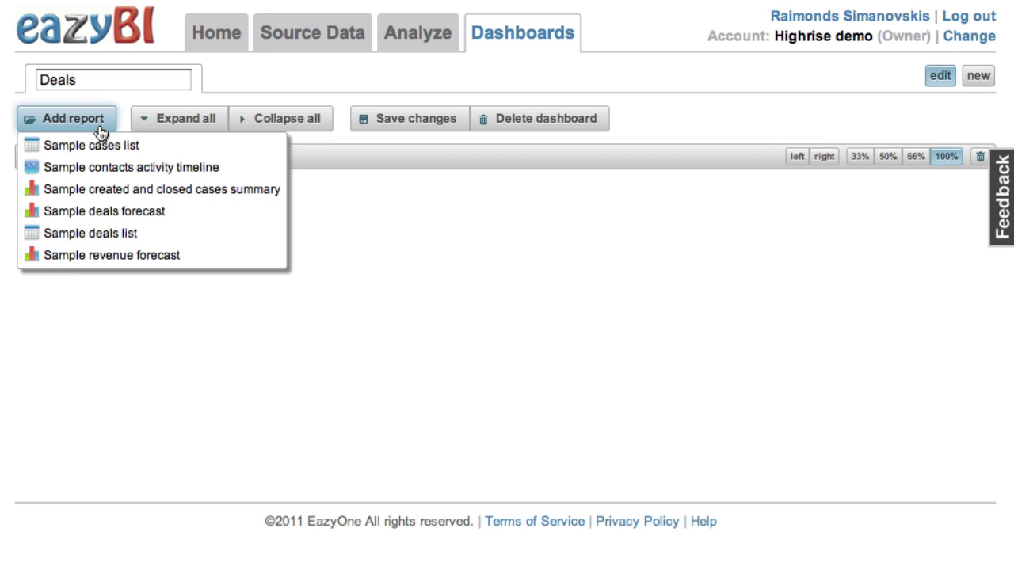
click(107, 265)
click(85, 127)
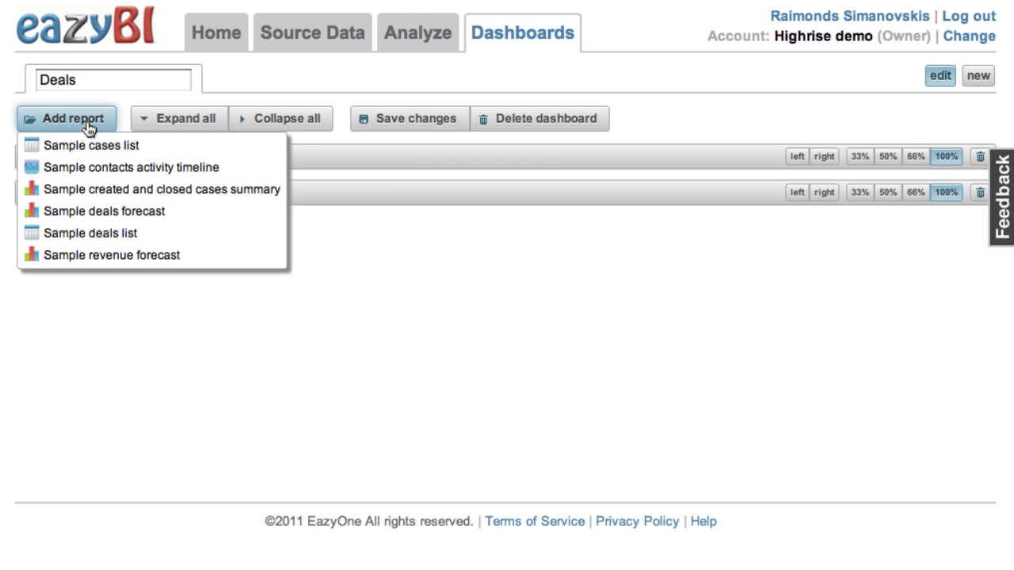
click(140, 235)
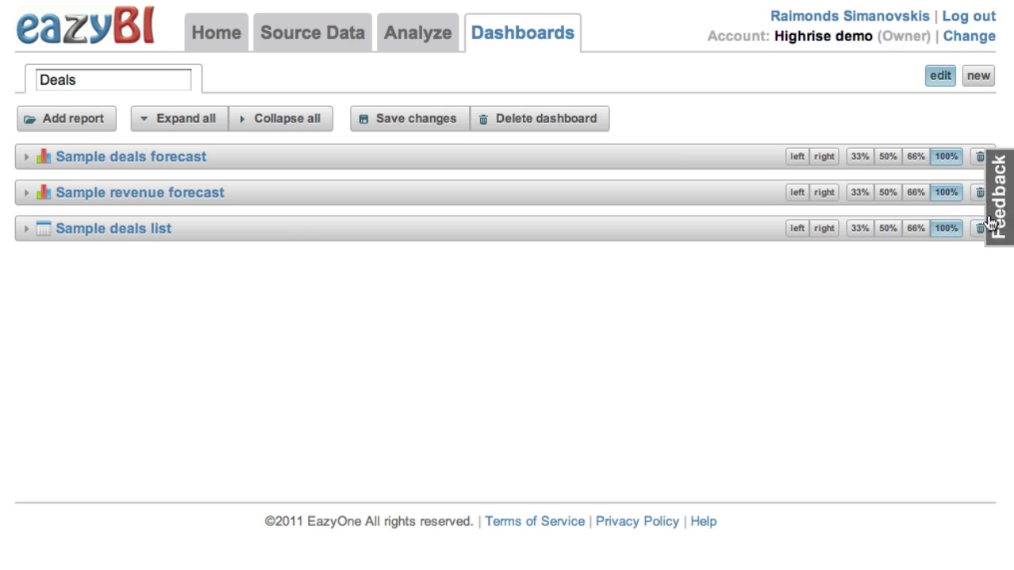
Set both forecast reports to 50% width, expand all report panels, and save the Deals dashboard
click(889, 157)
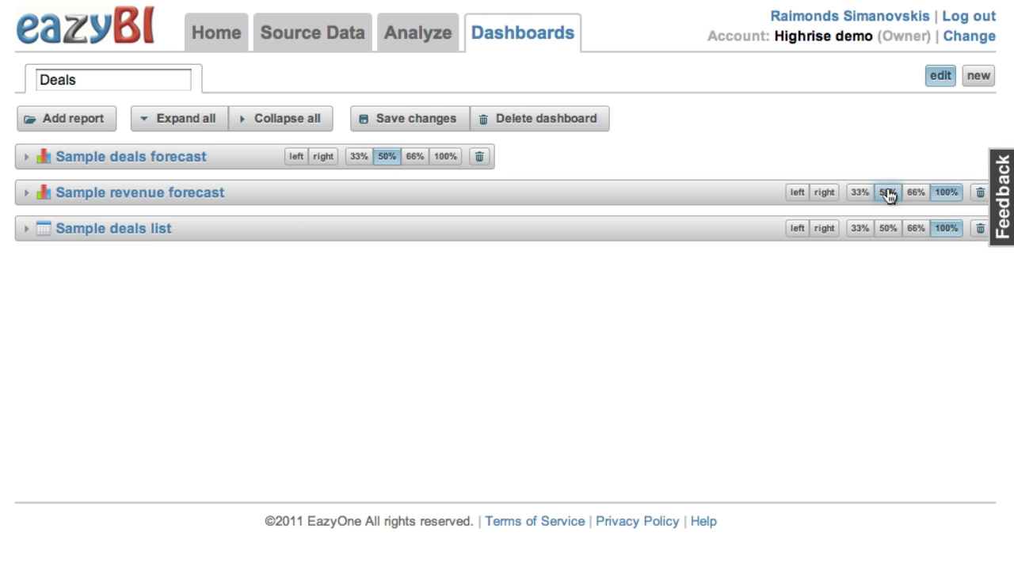
click(888, 193)
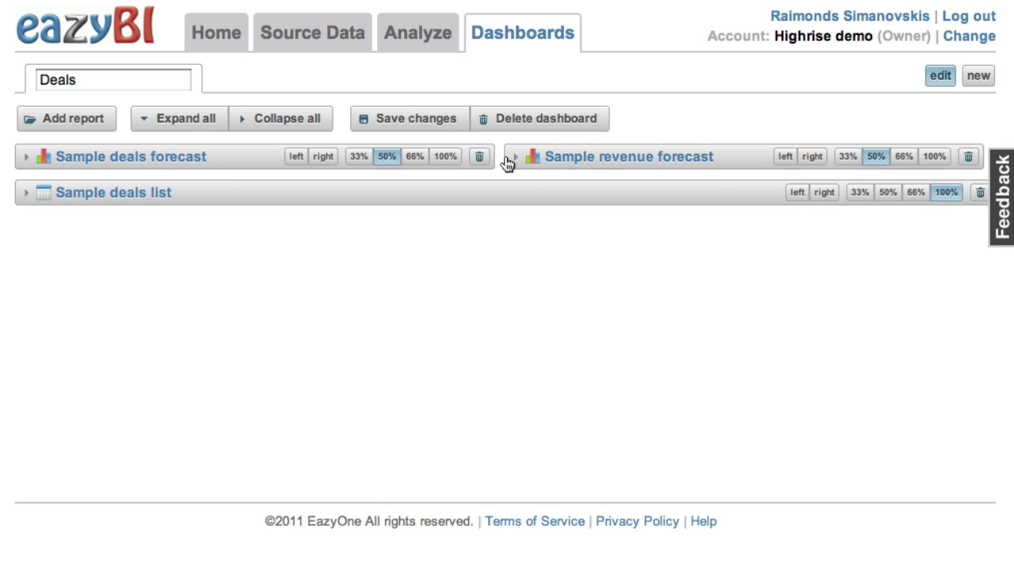
click(171, 123)
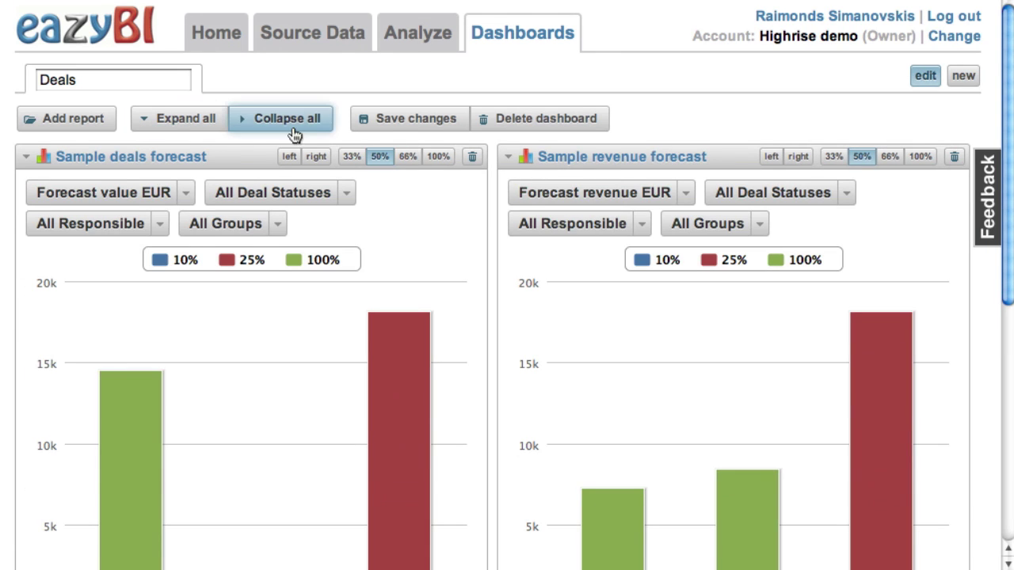
click(389, 121)
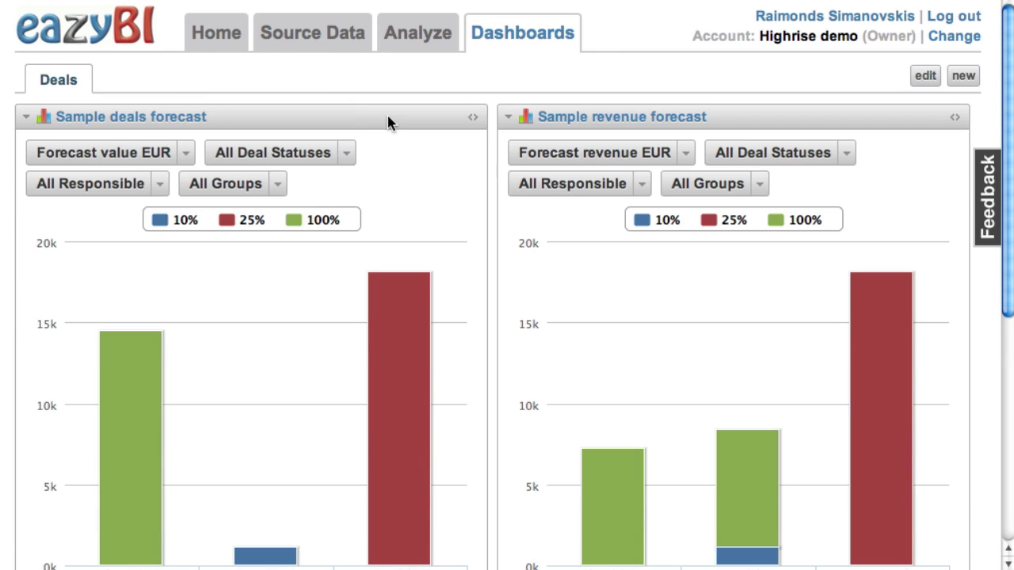